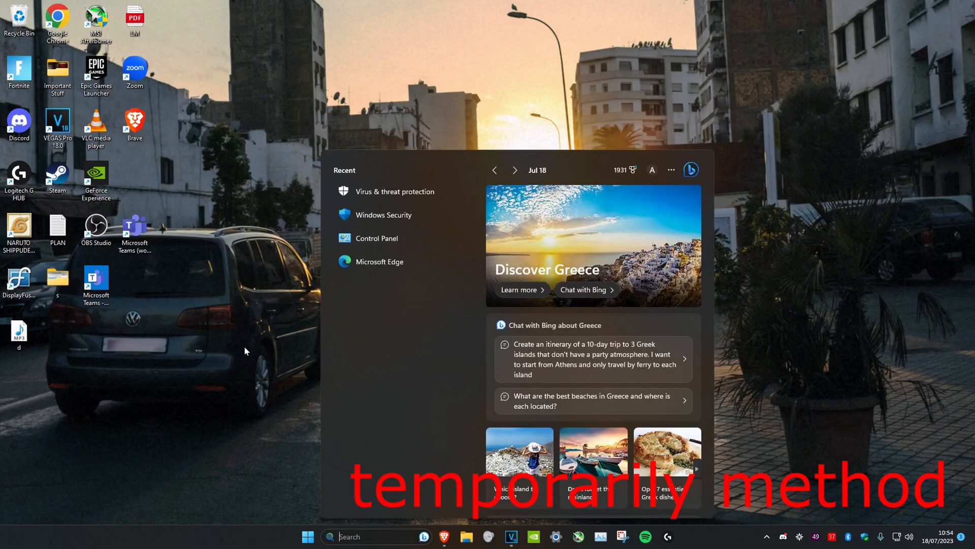
type("virus")
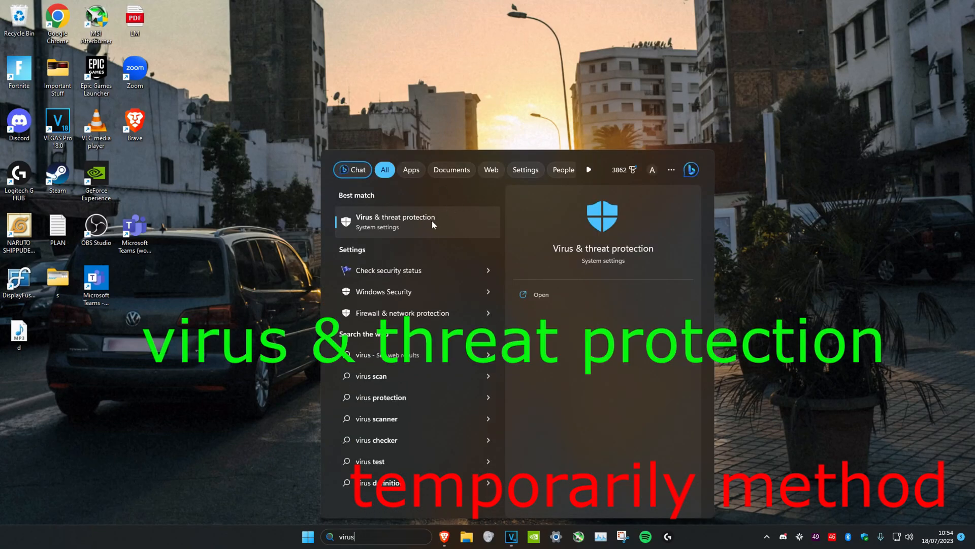
Visit the Virus & threat protection settings in Windows Security.
left_click(456, 226)
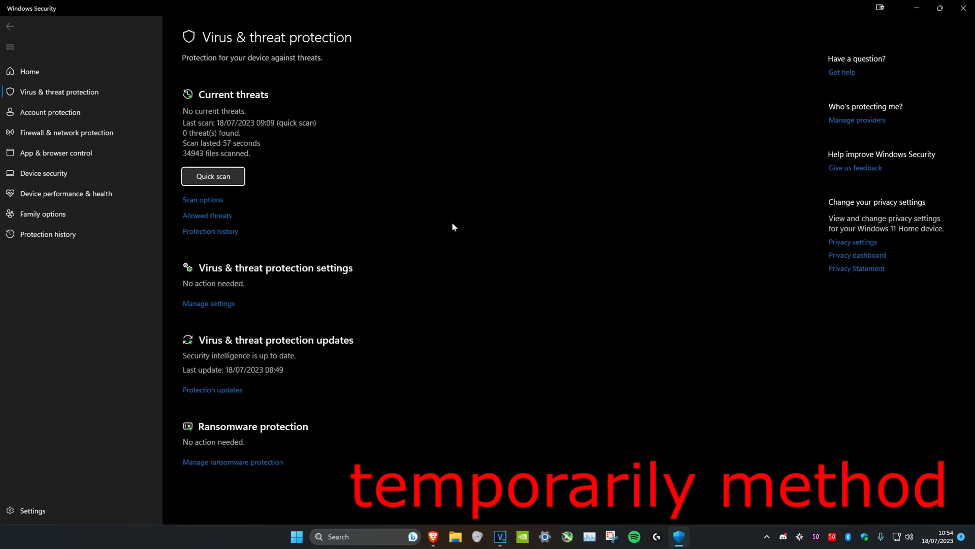
left_click(217, 306)
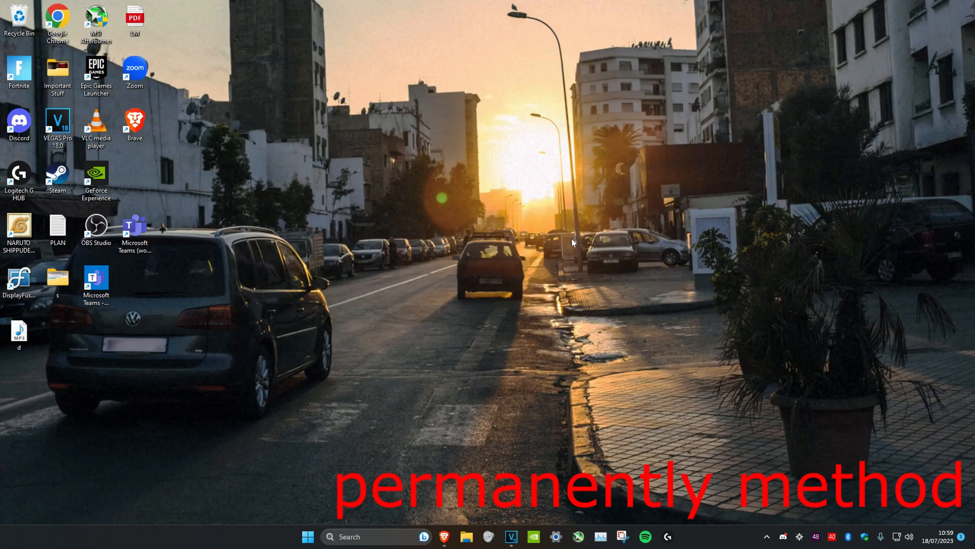
Launch regedit from the Run dialog and approve the UAC prompt.
key("super")
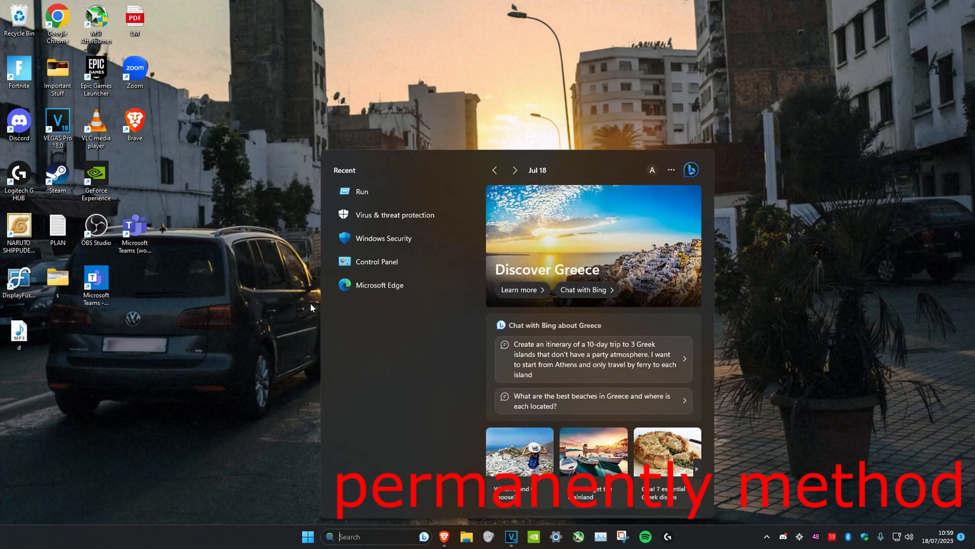
type("run")
key("Return")
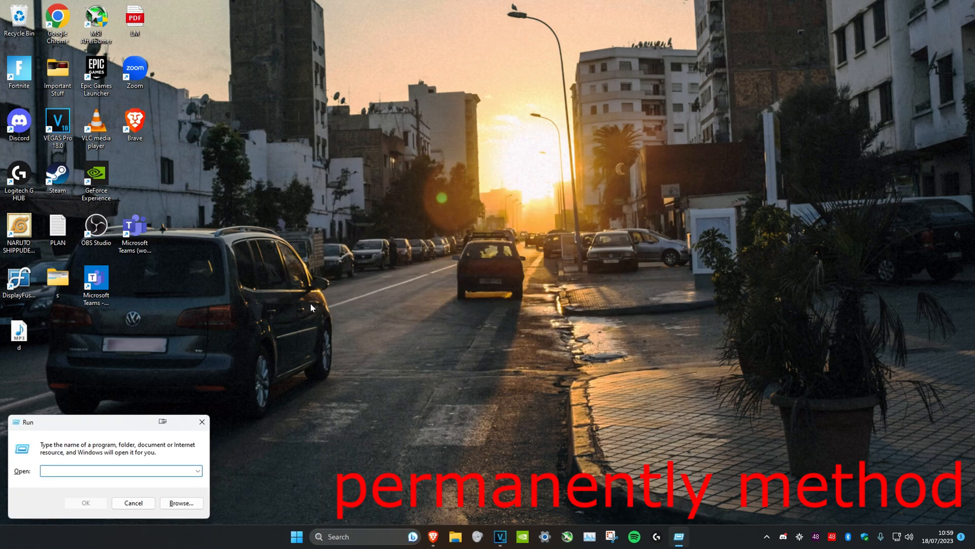
type("regedit")
key("Return")
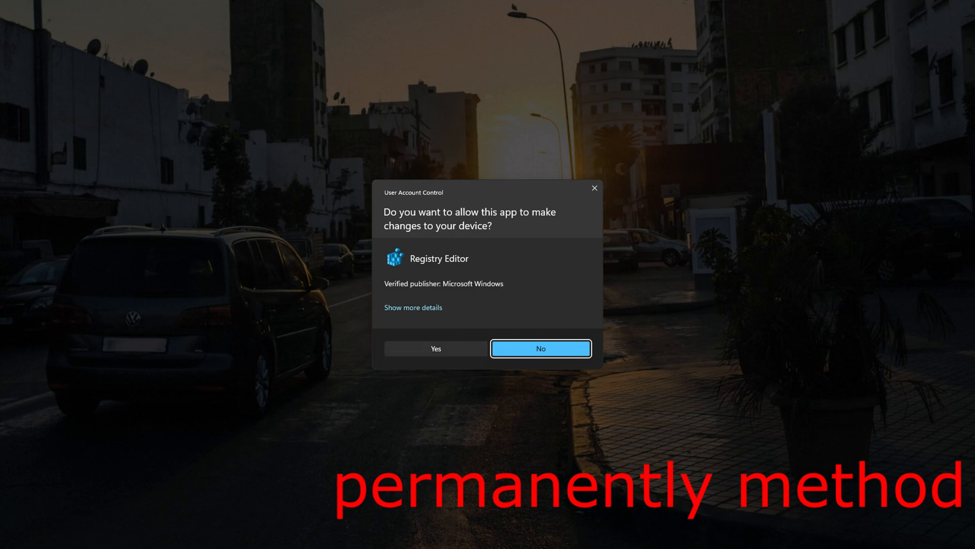
left_click(448, 349)
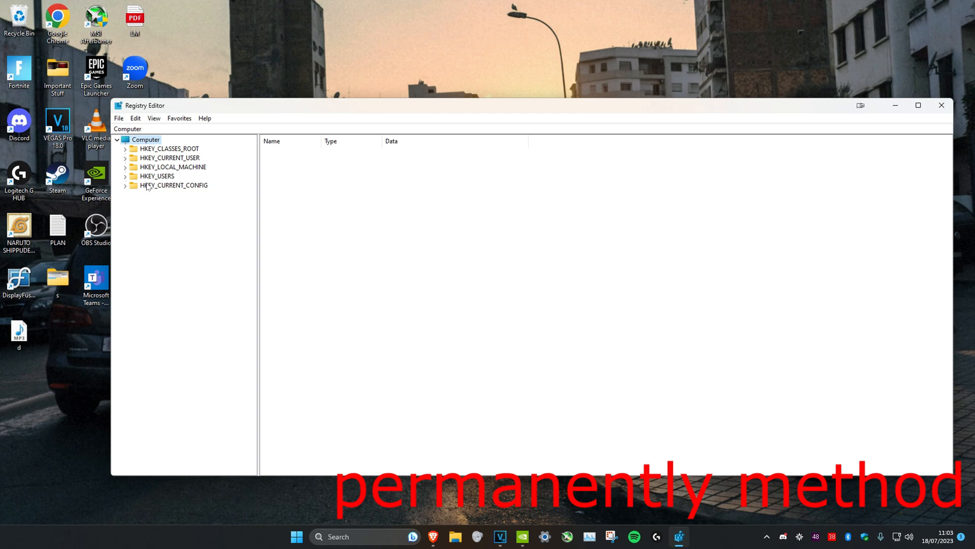
Navigate to HKEY_LOCAL_MACHINE\SOFTWARE\Policies\Microsoft\Windows Defender and bring up its context menu.
left_click(126, 167)
left_click(143, 168)
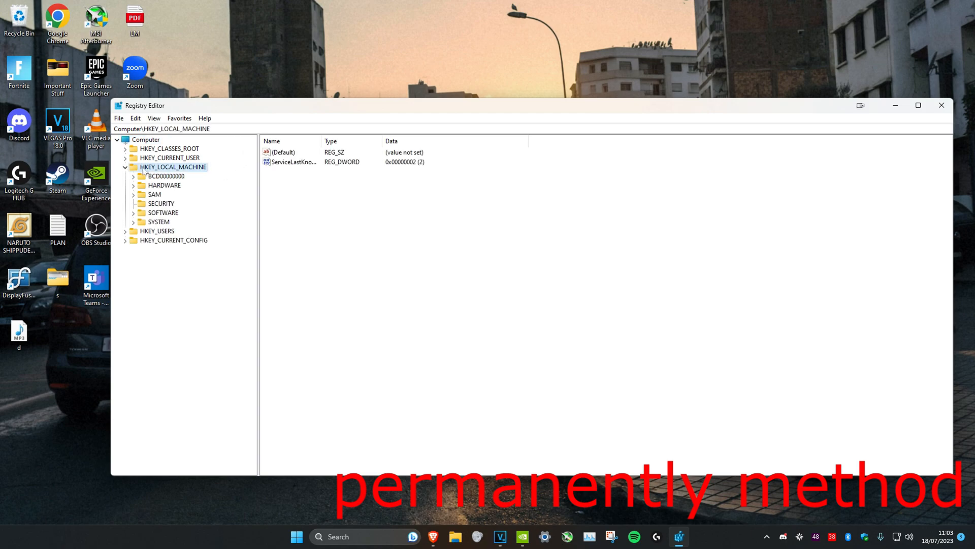
left_click(158, 214)
scroll(165, 213, "down", 1)
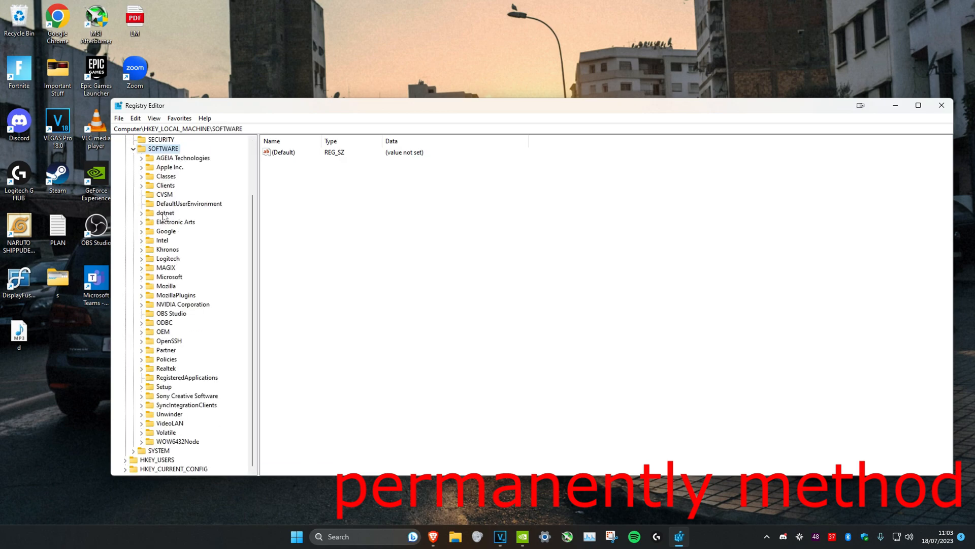
left_click(165, 360)
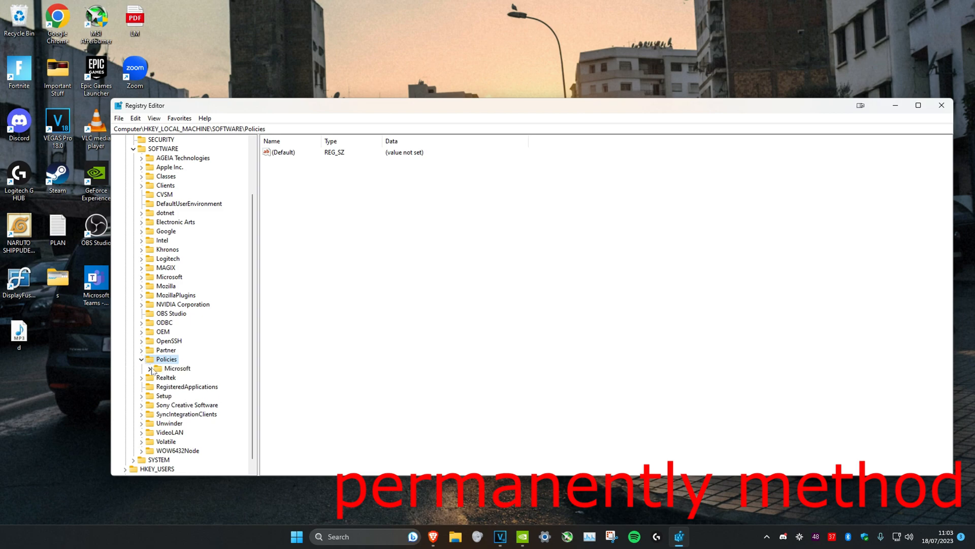
left_click(150, 368)
left_click(153, 370)
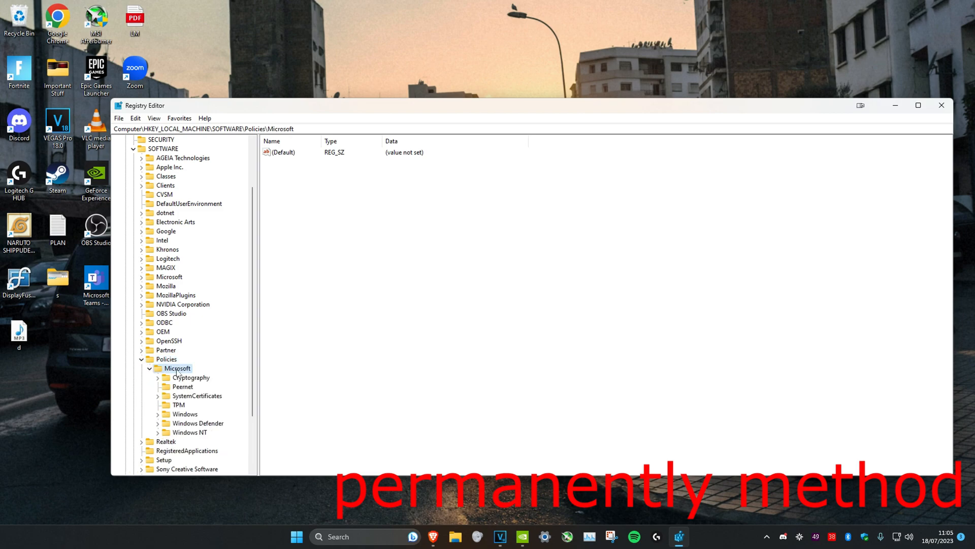
right_click(198, 424)
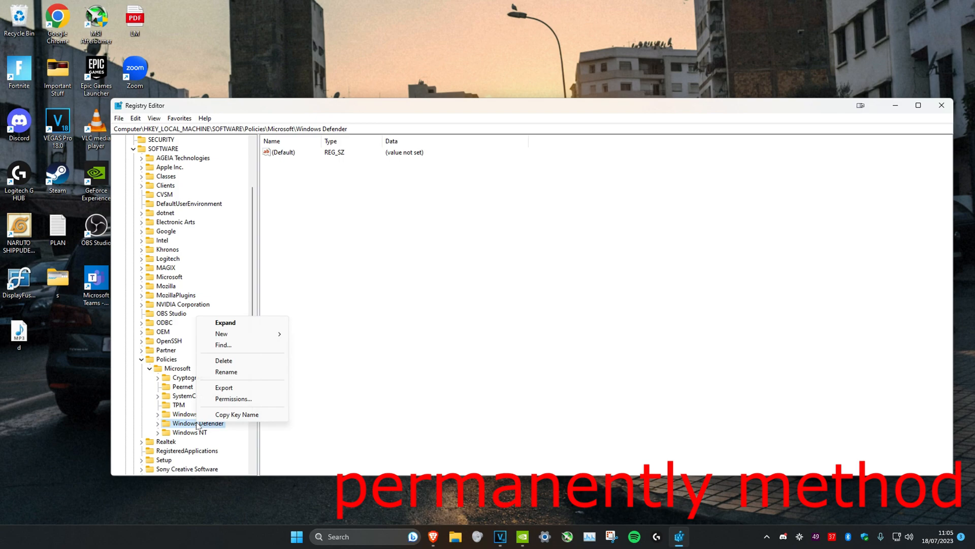
mouse_move(229, 334)
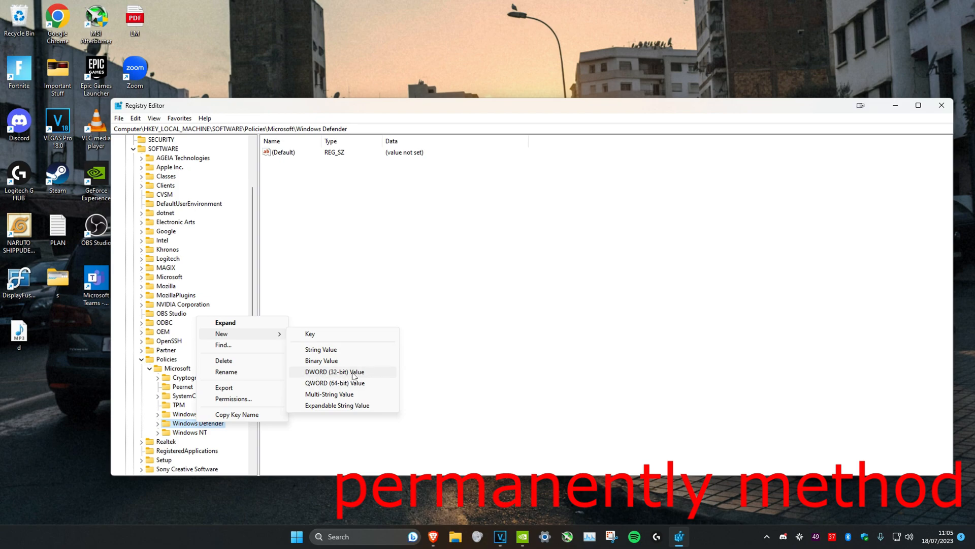
Create a new DWORD (32-bit) value and name it DisableAntiSpyware.
left_click(355, 373)
right_click(290, 163)
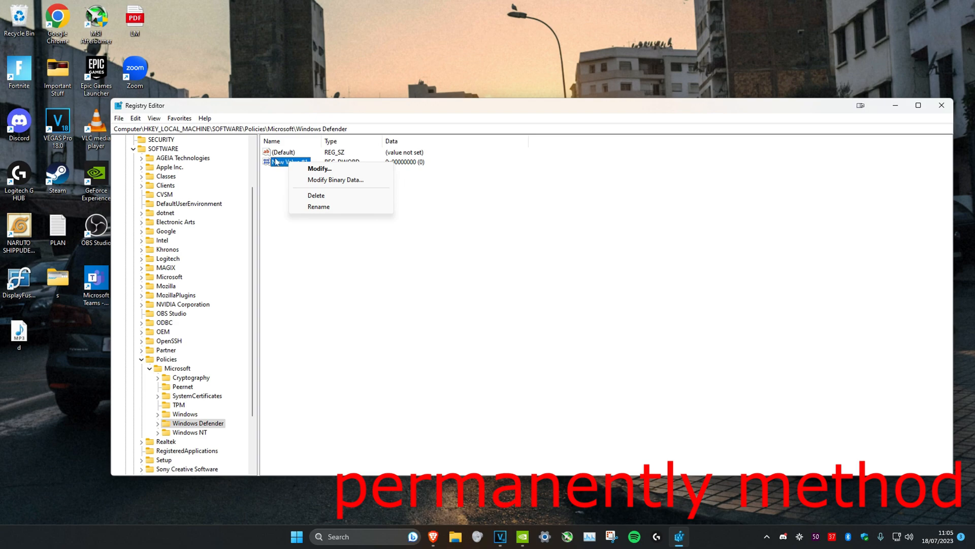
right_click(280, 163)
left_click(309, 207)
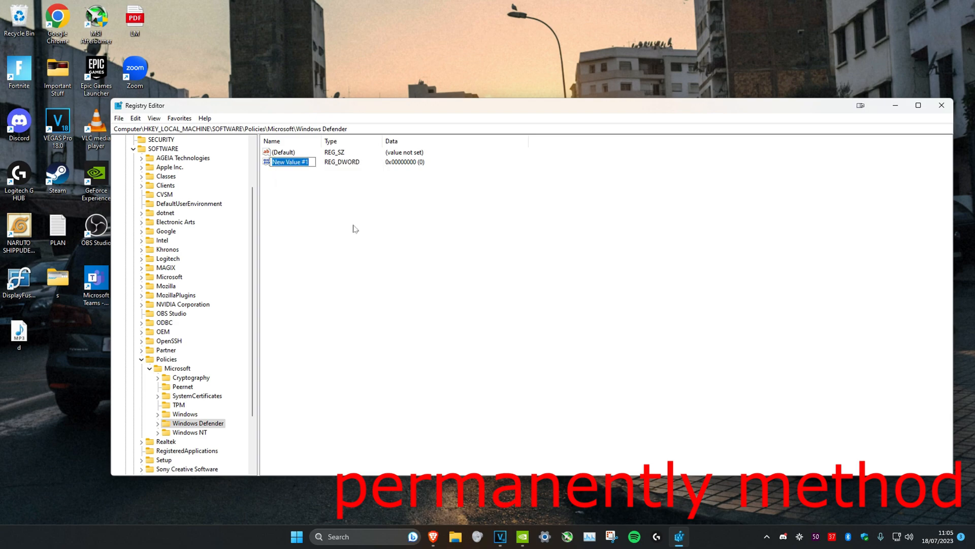
type("Disable")
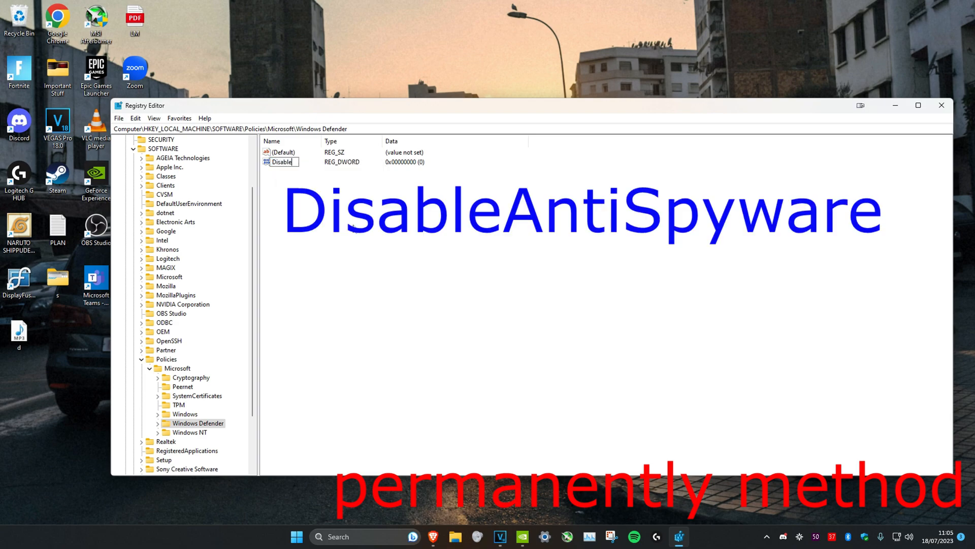
type("AntiSpyware")
key("Return")
Set DisableAntiSpyware's value data to 1 and confirm.
left_click(290, 166)
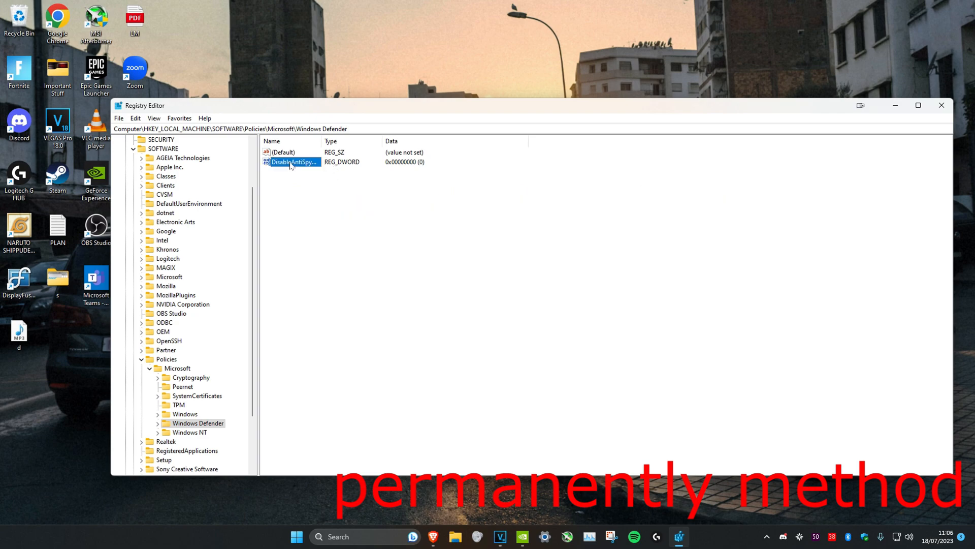
double_click(290, 165)
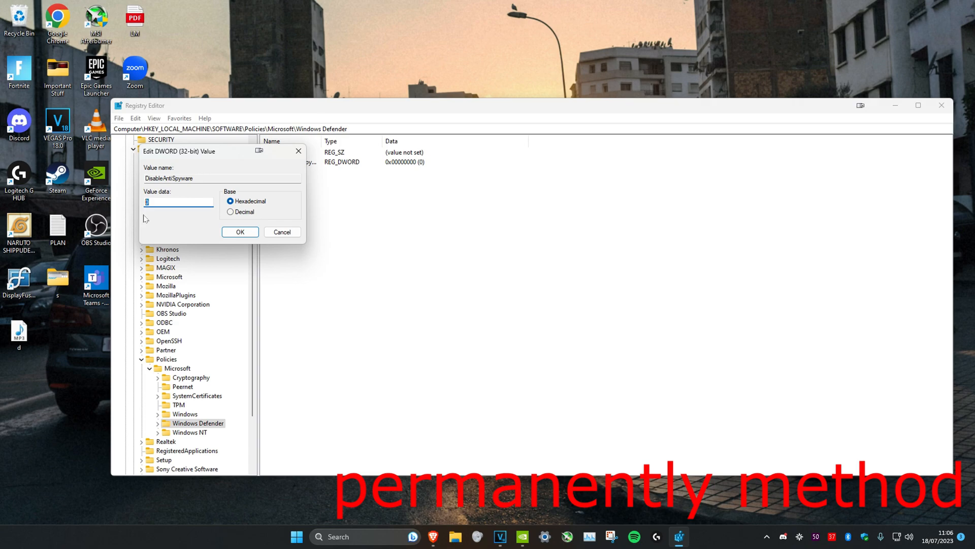
type("1")
left_click(240, 231)
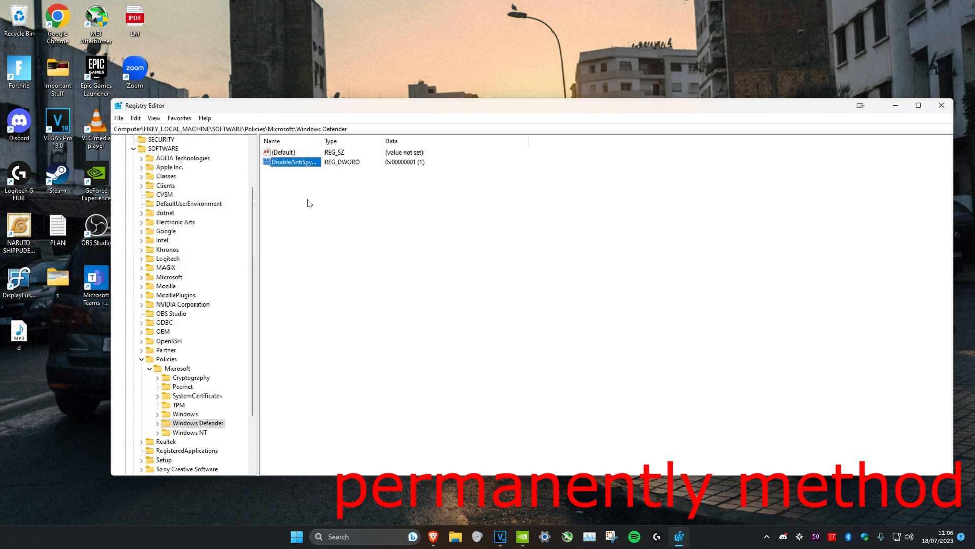